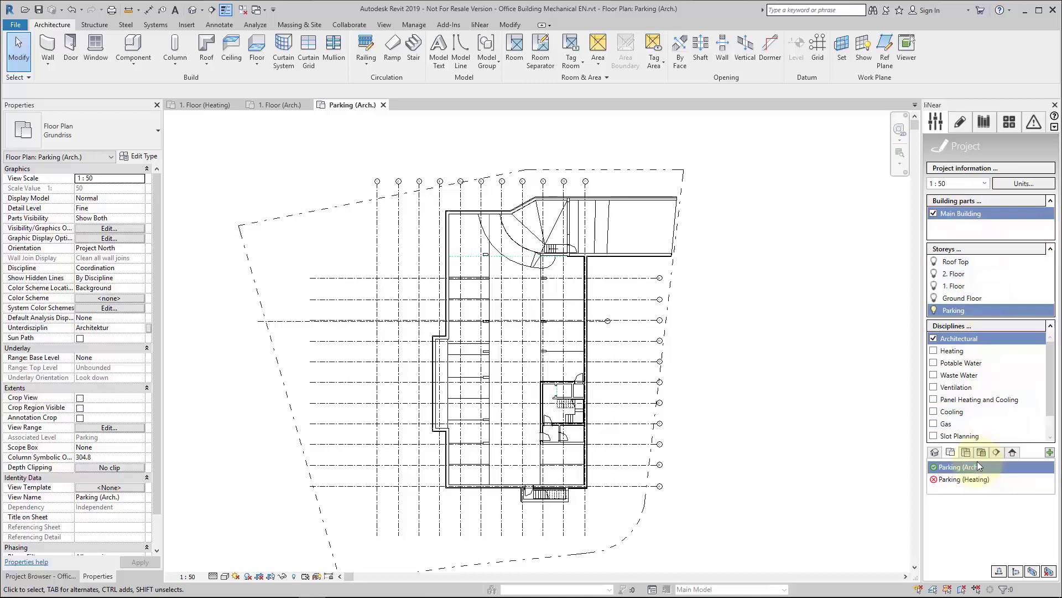
Step: Look over the building parts and storeys settings, then close them
{"action": "left_click", "coordinate": [958, 200]}
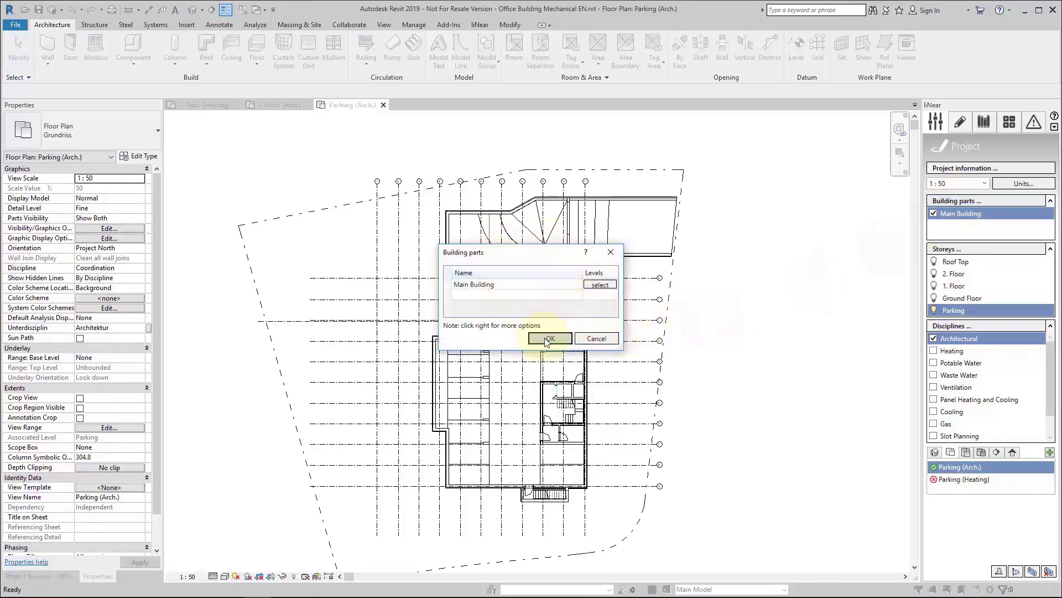
{"action": "left_click", "coordinate": [548, 338]}
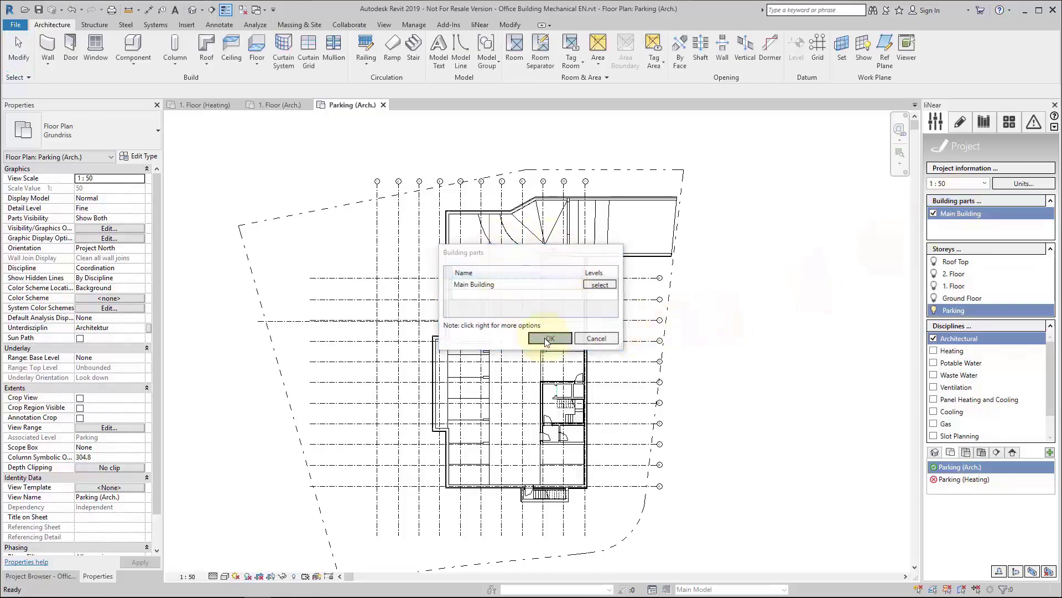
{"action": "left_click", "coordinate": [976, 248]}
{"action": "left_click", "coordinate": [665, 165]}
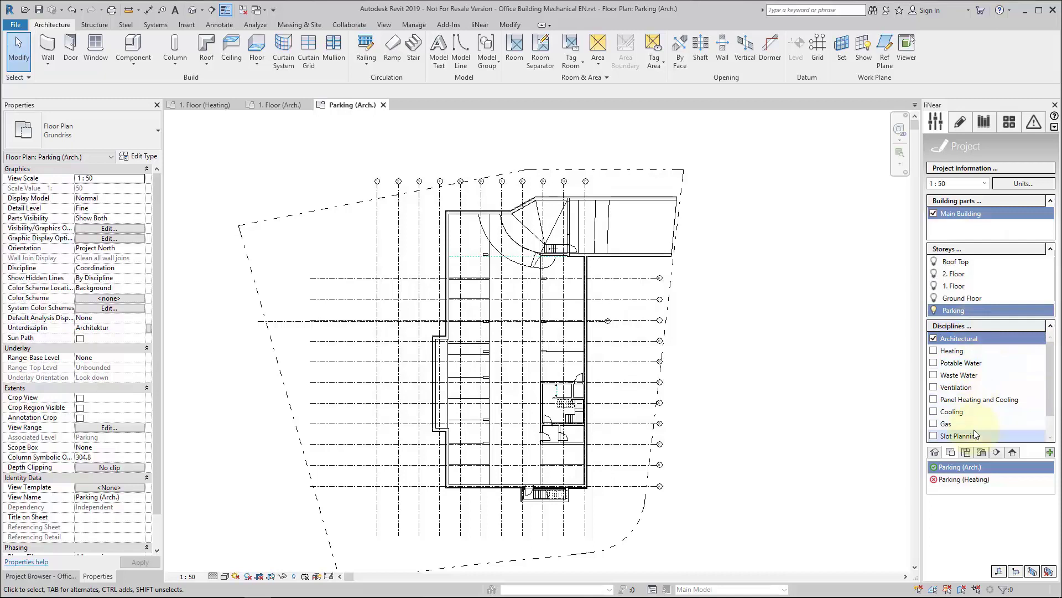
{"action": "mouse_move", "coordinate": [988, 387]}
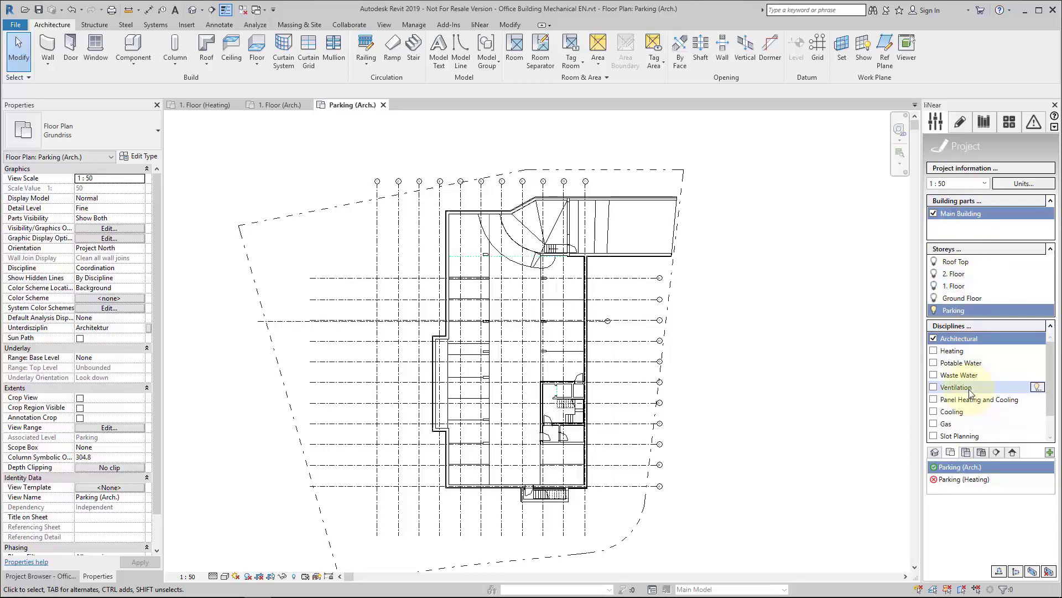
Step: Open the 1. Floor Potable Water and Ventilation plans, then the Ground Floor Ventilation plan
{"action": "left_click", "coordinate": [955, 286]}
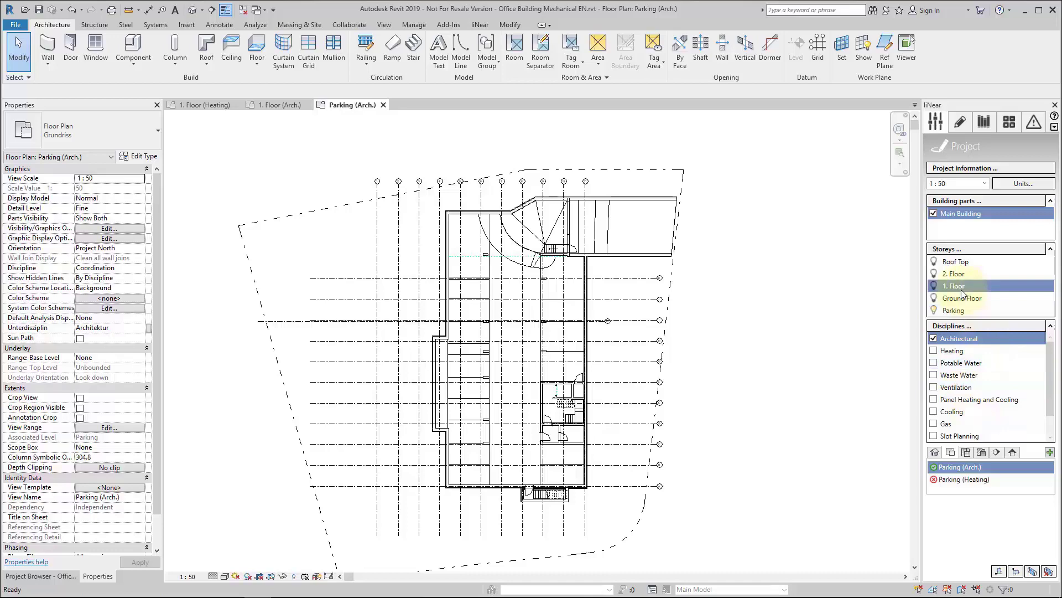
{"action": "left_click", "coordinate": [965, 363]}
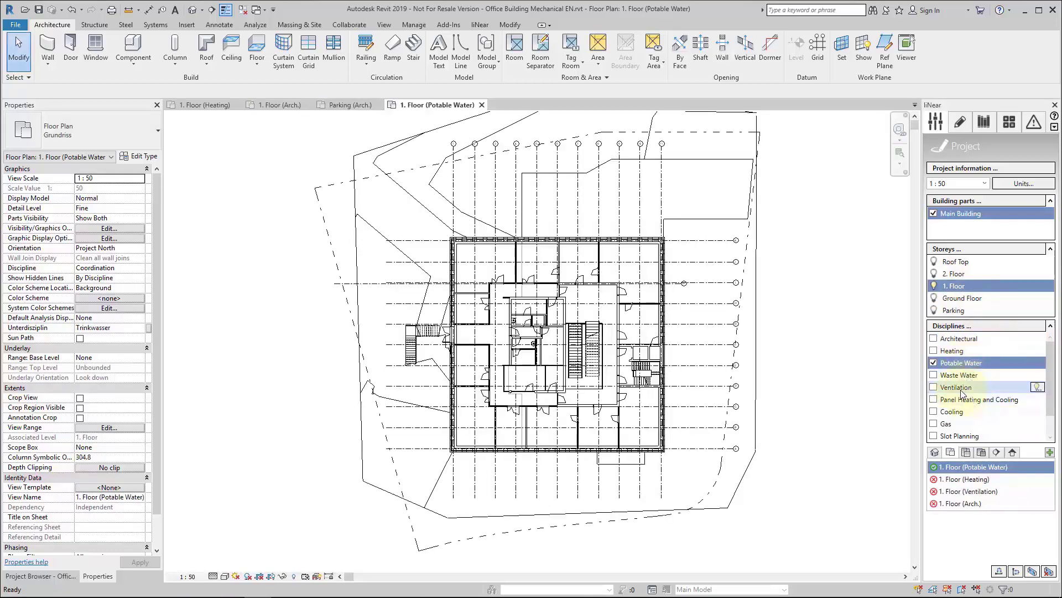
{"action": "left_click", "coordinate": [956, 386]}
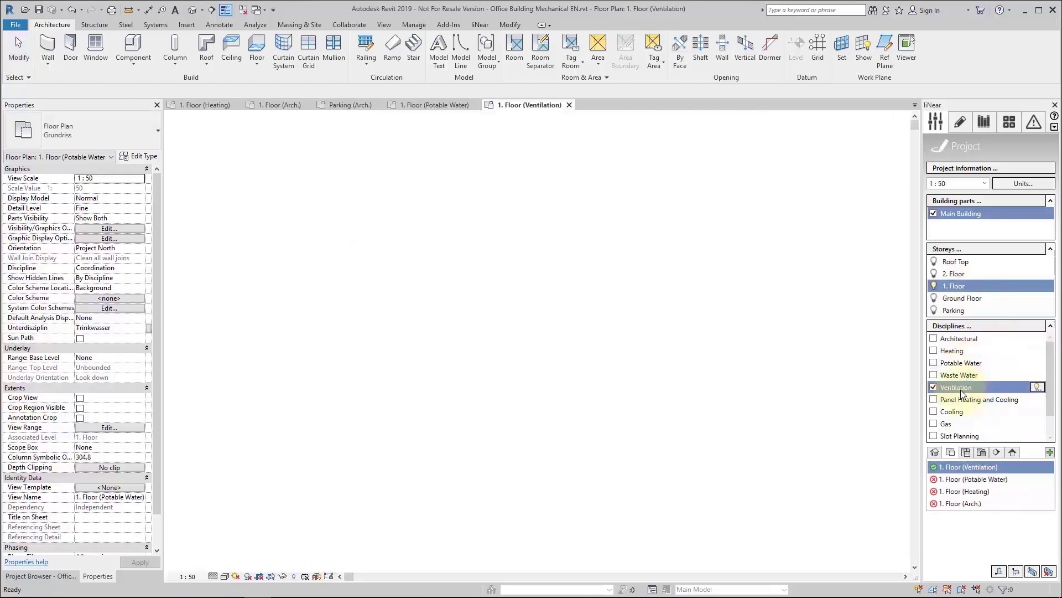
{"action": "left_click", "coordinate": [967, 298]}
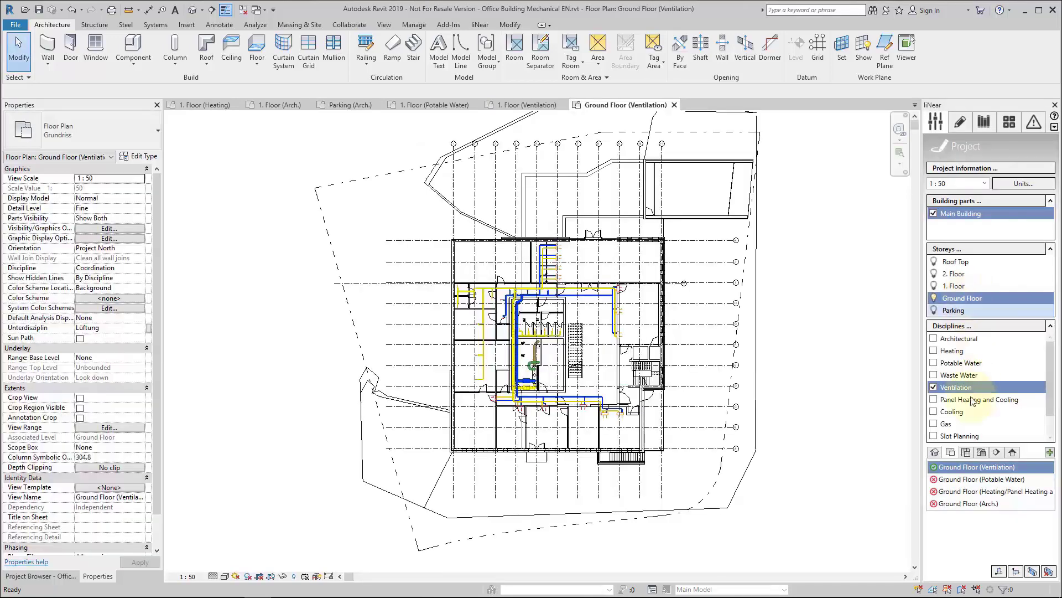
{"action": "mouse_move", "coordinate": [987, 340]}
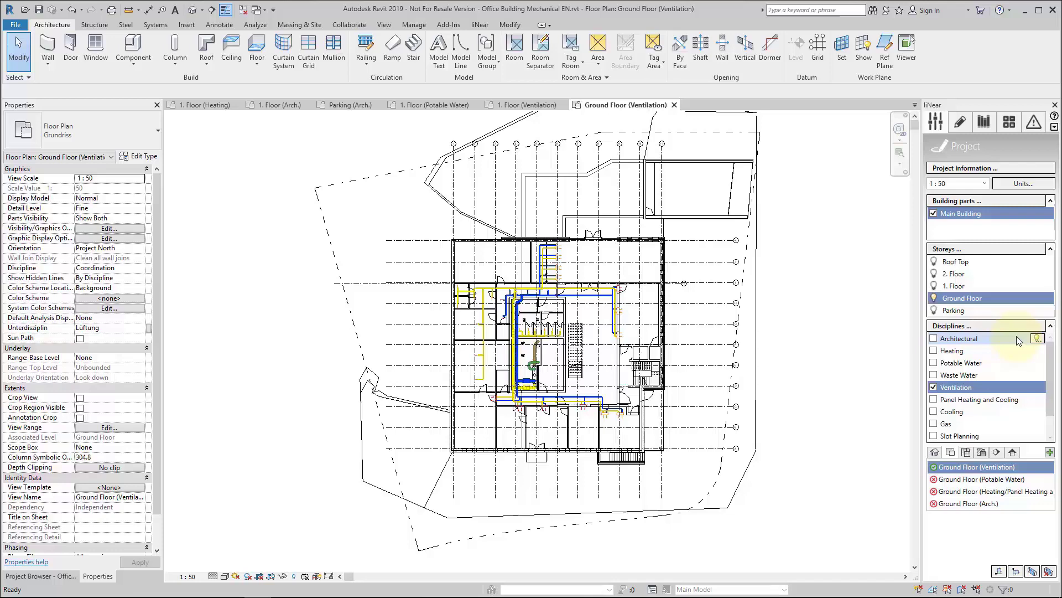
Step: In Architectural visibility, toggle Building off and back on, and enable Spaces and zones
{"action": "left_click", "coordinate": [1038, 339]}
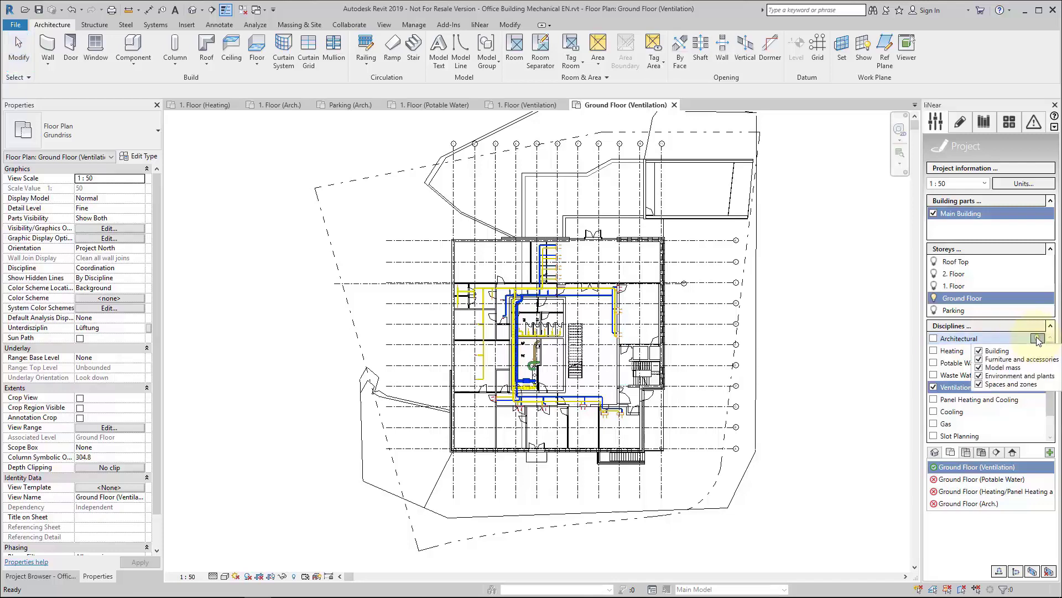
{"action": "left_click", "coordinate": [979, 352]}
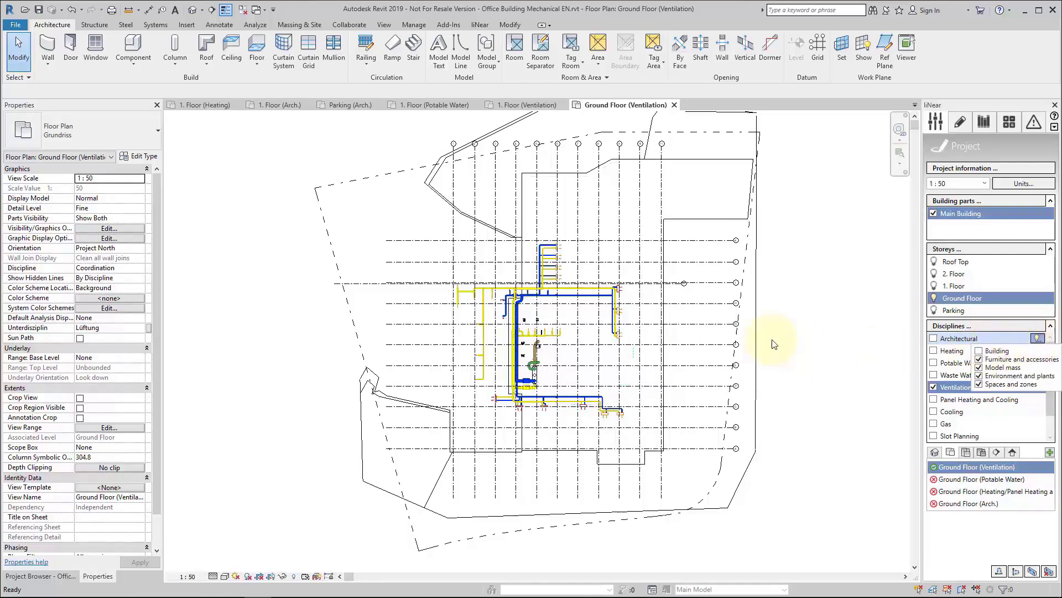
{"action": "left_click", "coordinate": [980, 384]}
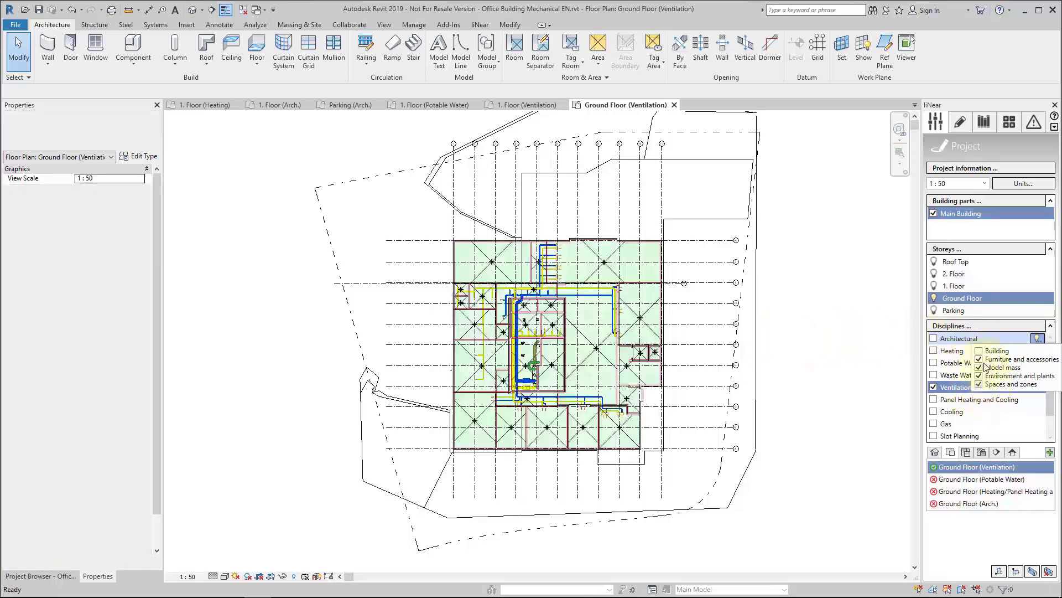
{"action": "left_click", "coordinate": [979, 353]}
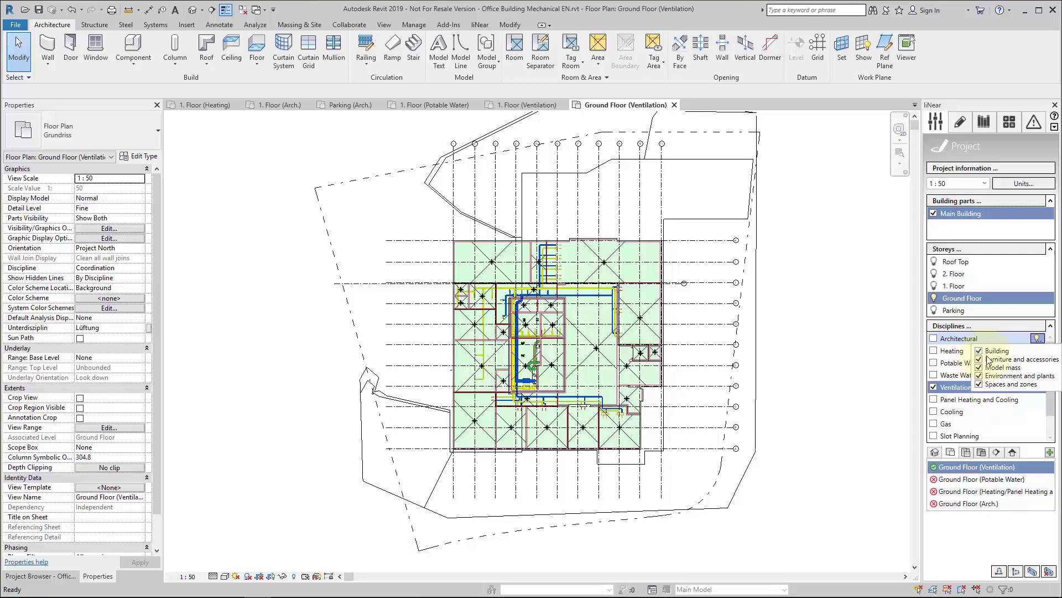
{"action": "left_click", "coordinate": [809, 316]}
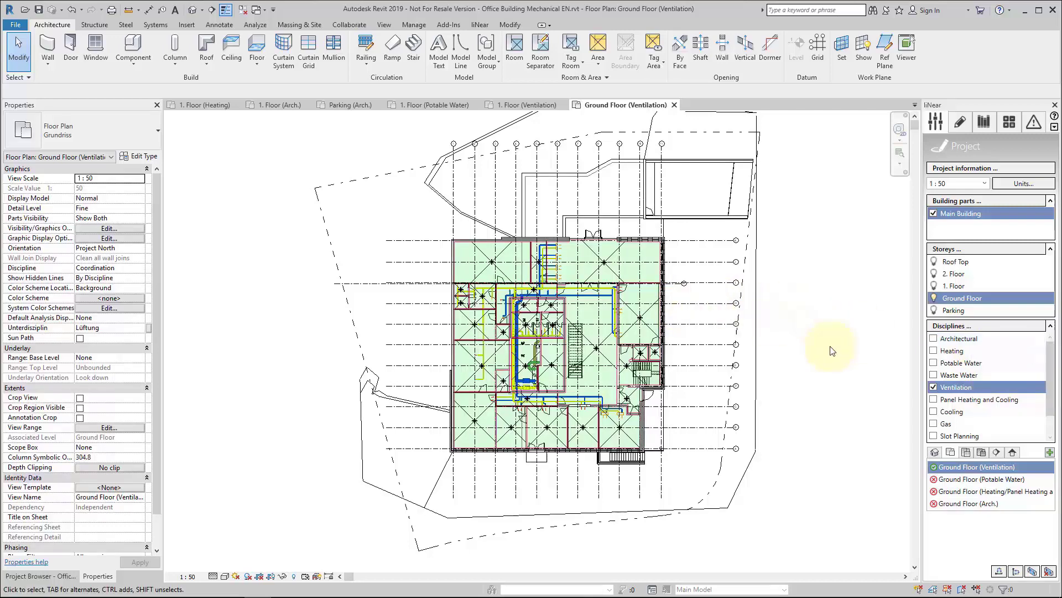
Step: Open the 3D (Lüftung) view and turn it to an isometric corner via the ViewCube
{"action": "left_click", "coordinate": [935, 452]}
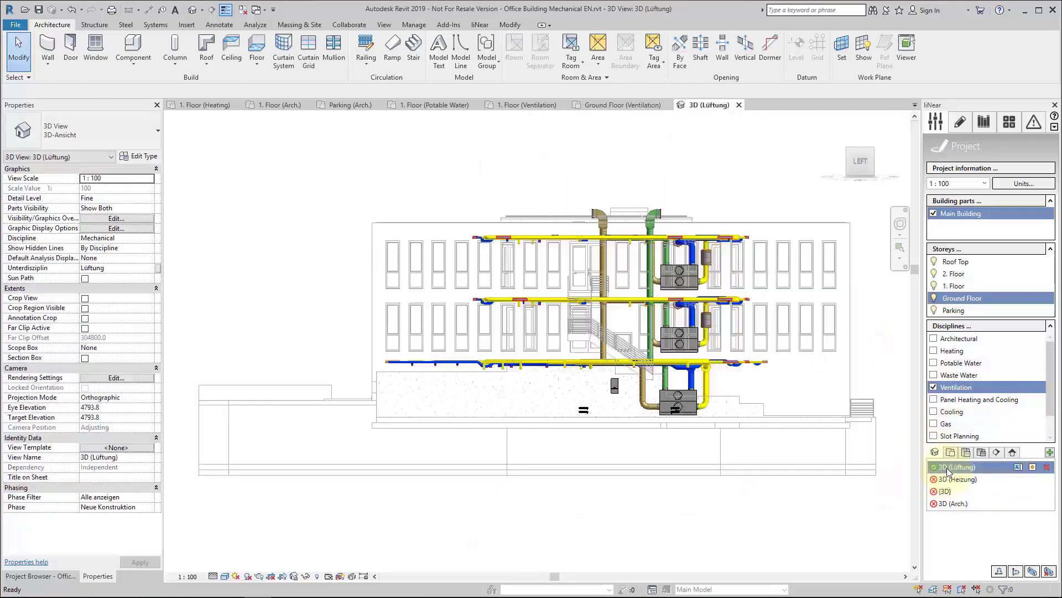
{"action": "mouse_move", "coordinate": [861, 160]}
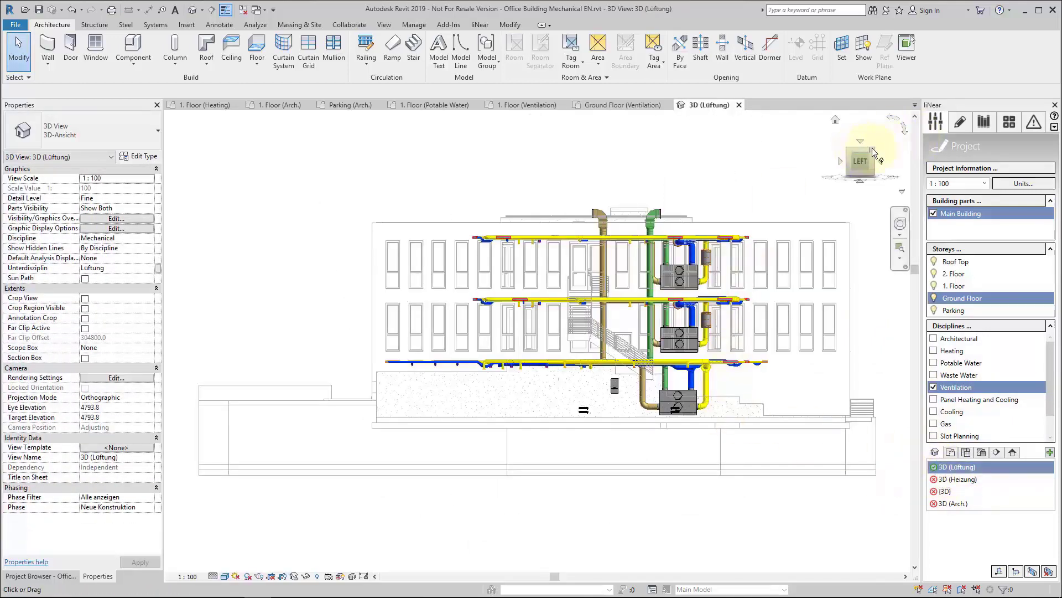
{"action": "left_click", "coordinate": [873, 152]}
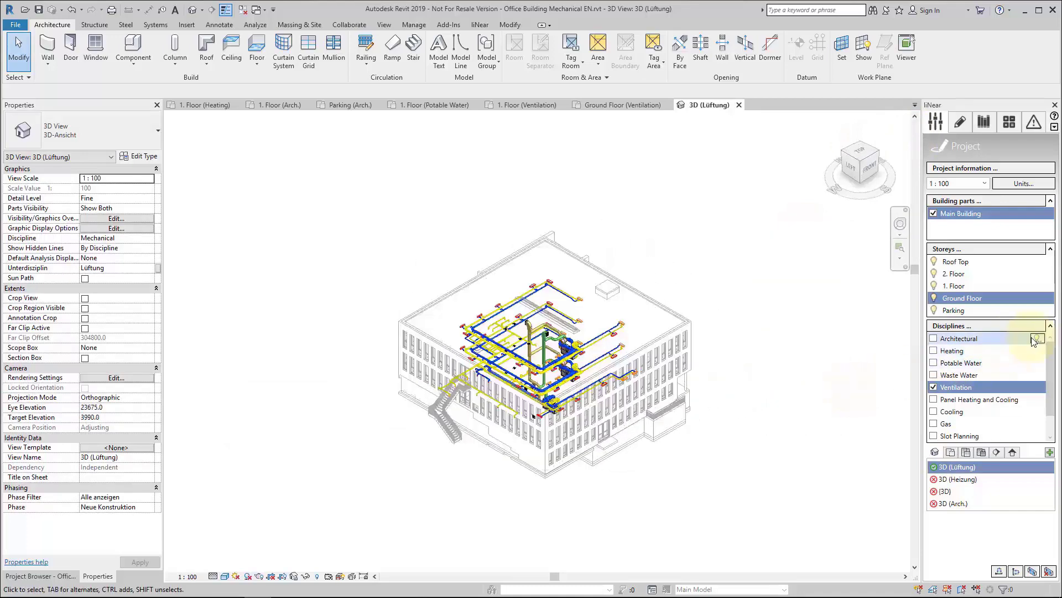
{"action": "left_click", "coordinate": [1037, 339]}
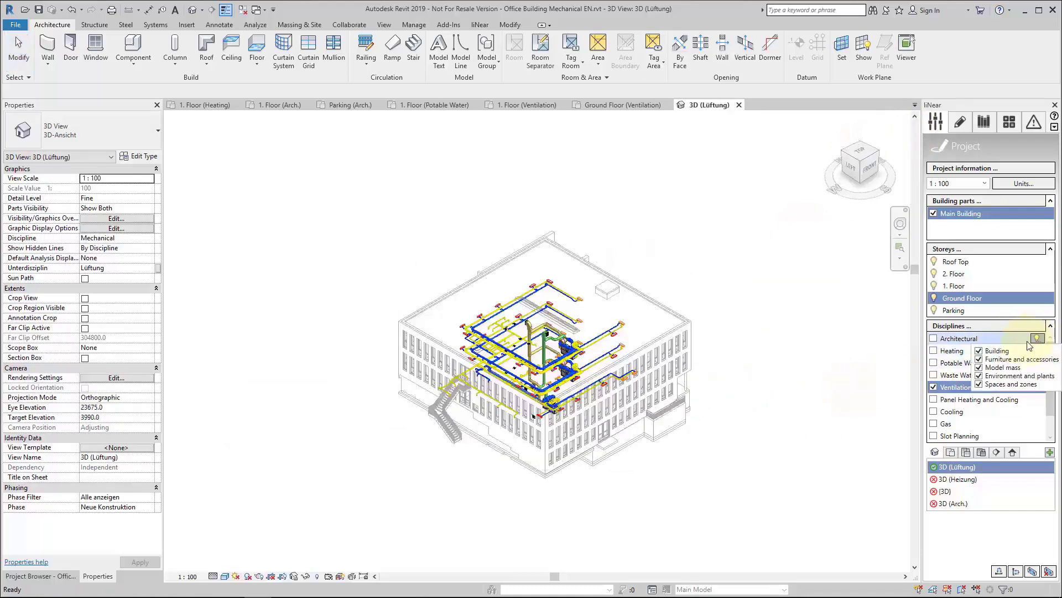
Step: Uncheck Building under Architectural so only the duct network remains visible
{"action": "left_click", "coordinate": [979, 351]}
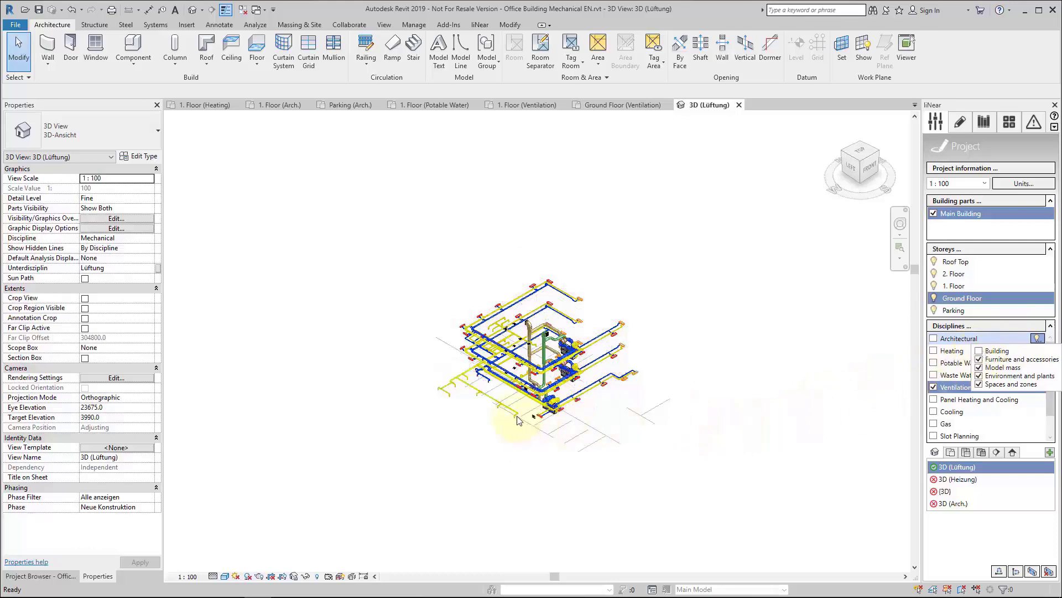
{"action": "scroll", "coordinate": [511, 365], "scroll_direction": "up", "scroll_amount": 2}
{"action": "scroll", "coordinate": [522, 353], "scroll_direction": "up", "scroll_amount": 2}
{"action": "scroll", "coordinate": [532, 340], "scroll_direction": "up", "scroll_amount": 2}
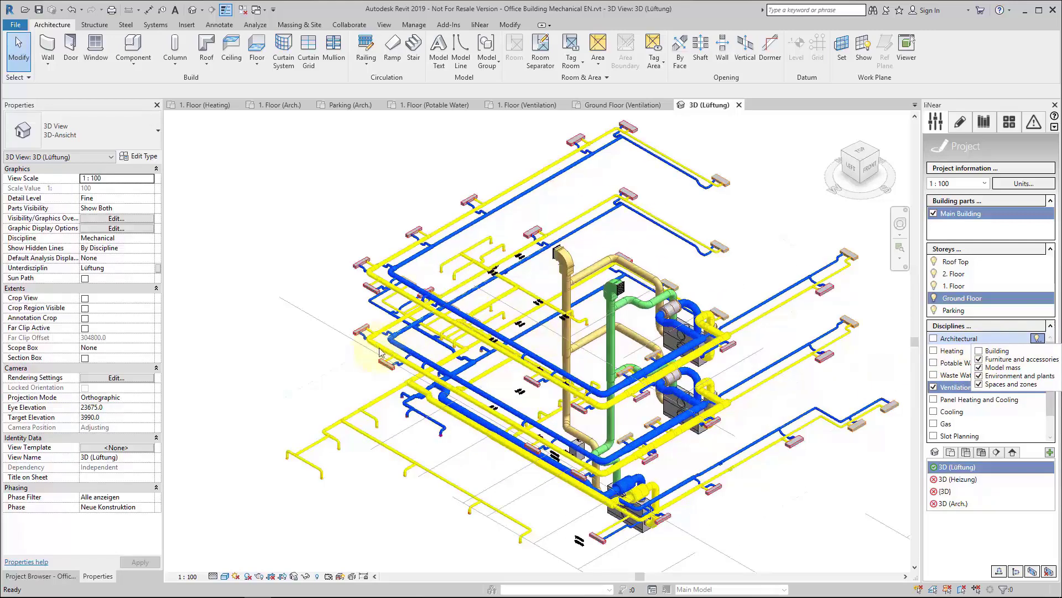